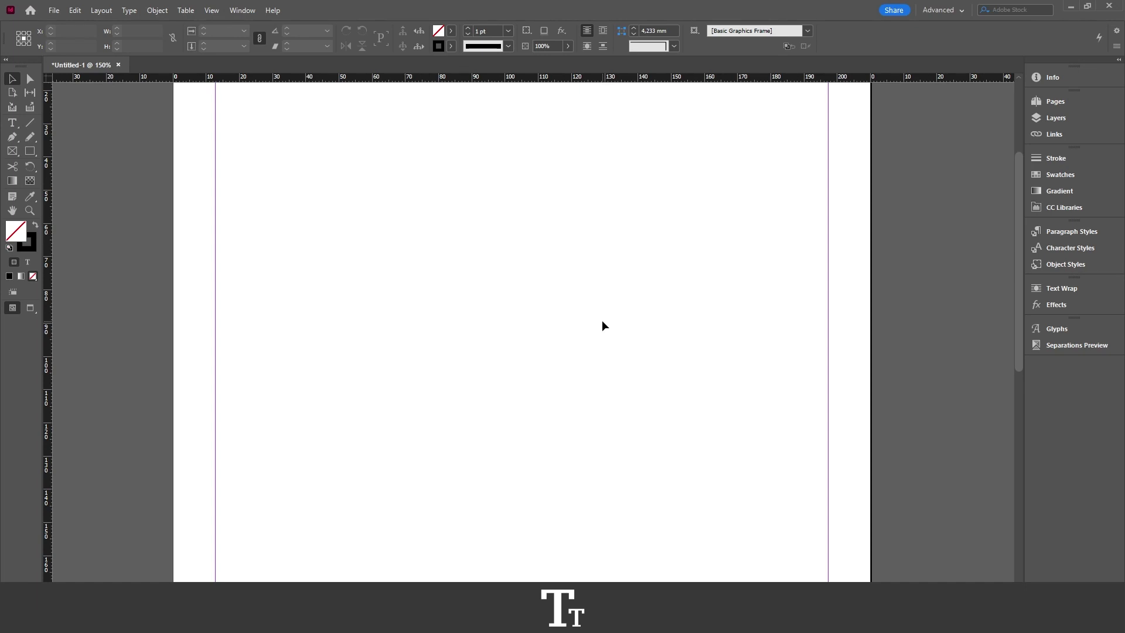
Open the New Document dialog from the File menu, showing the 210 × 297 mm default
click(57, 10)
mouse_move(72, 24)
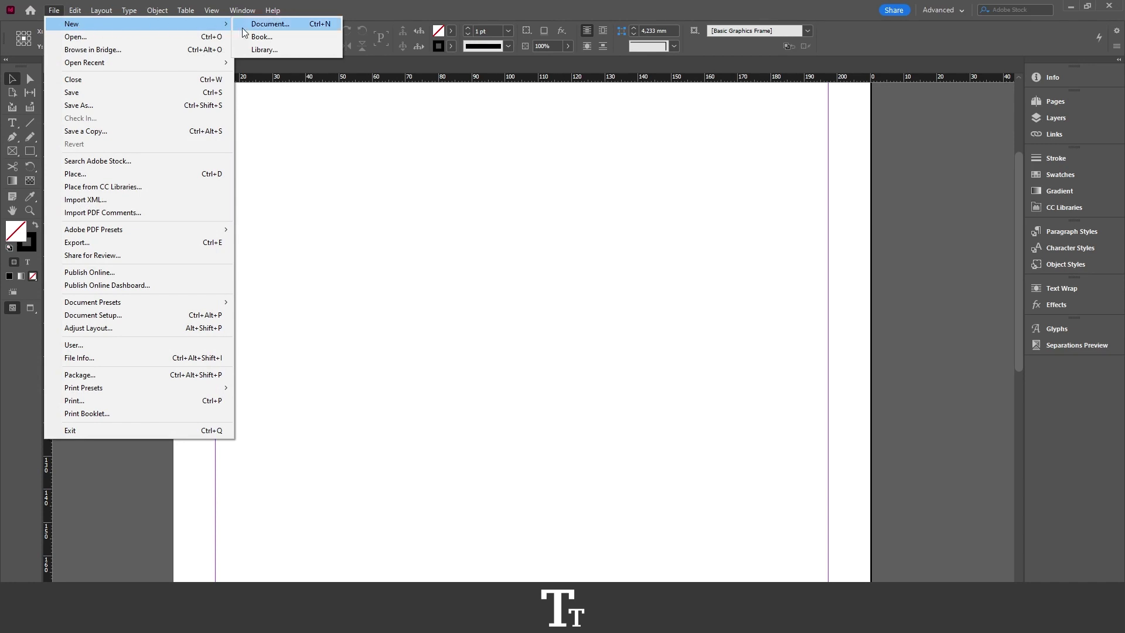
click(303, 23)
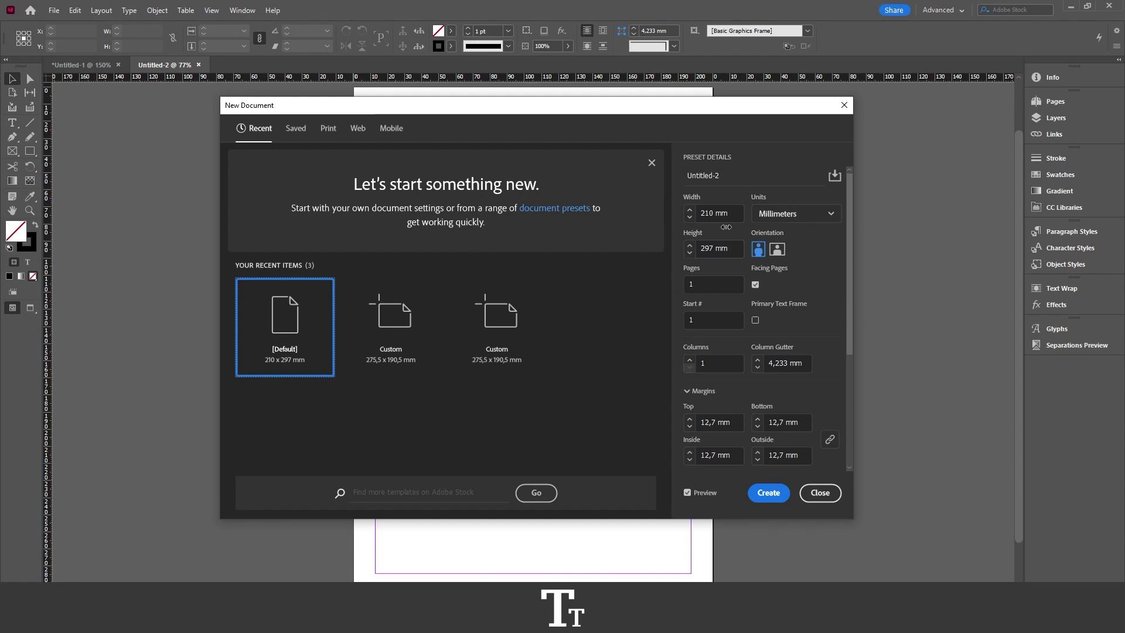
Switch the document units to Centimeters, check the page height and create the A4 document
click(831, 214)
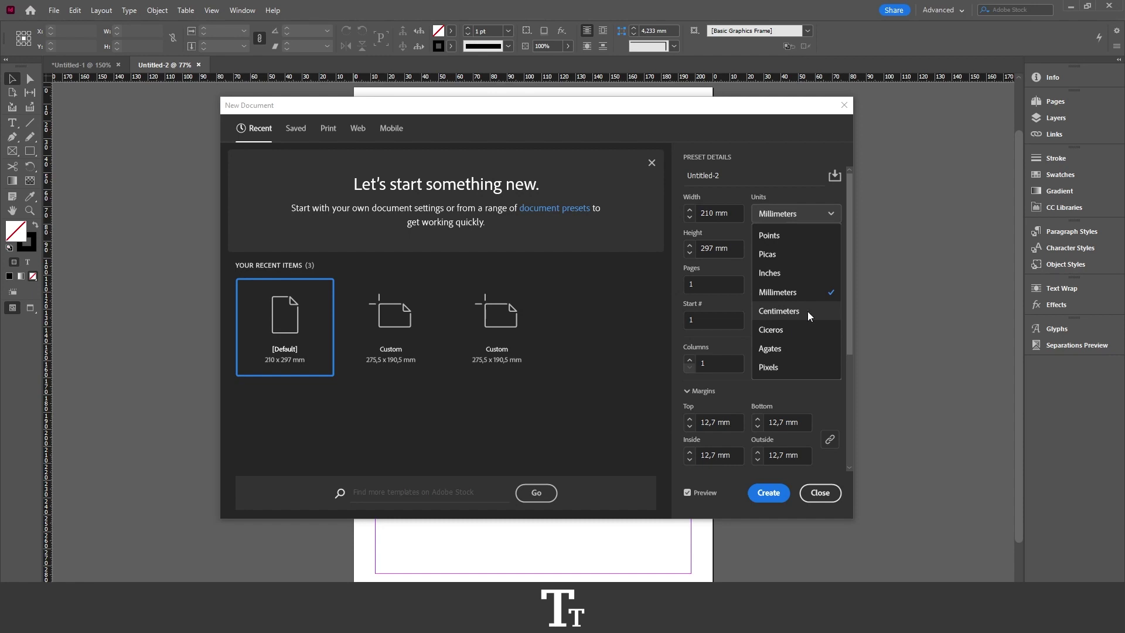
click(808, 311)
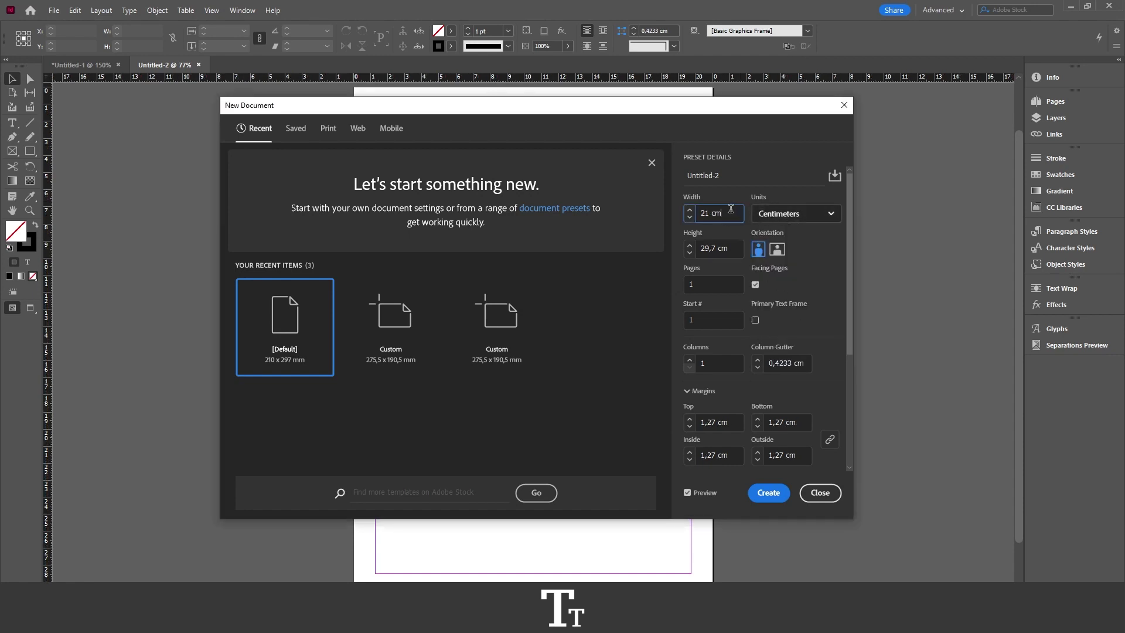
click(703, 247)
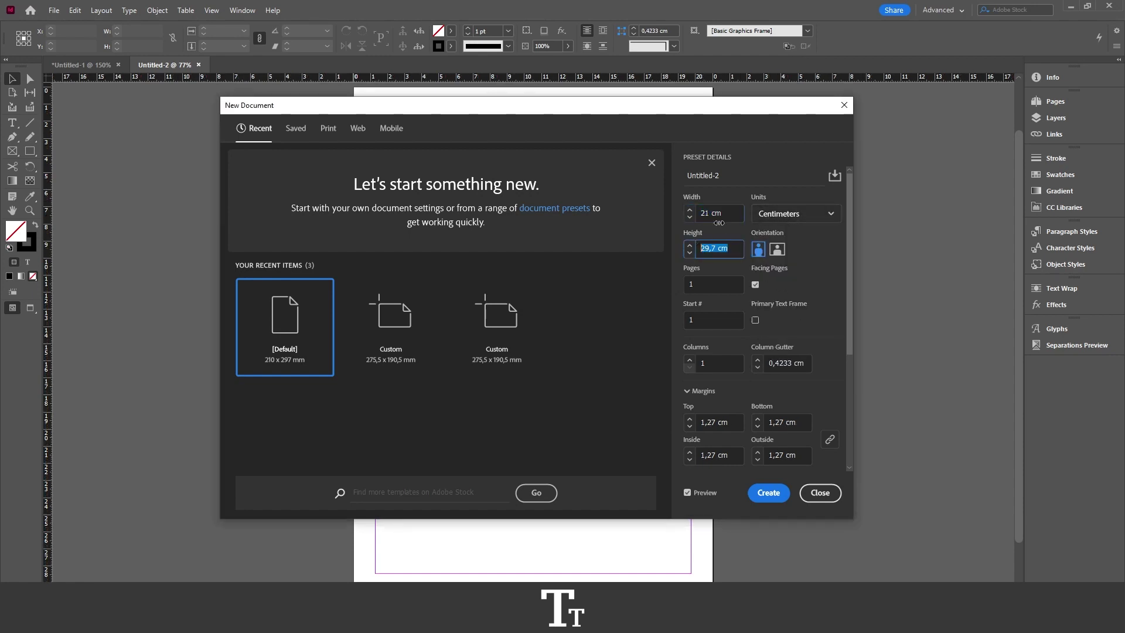
click(766, 493)
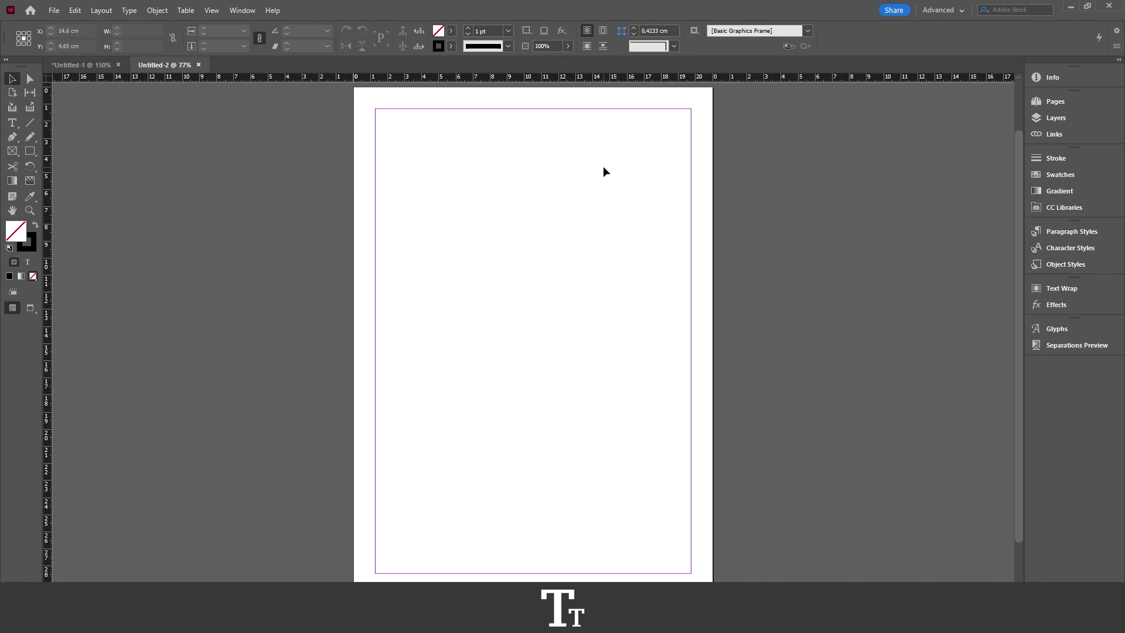
click(54, 13)
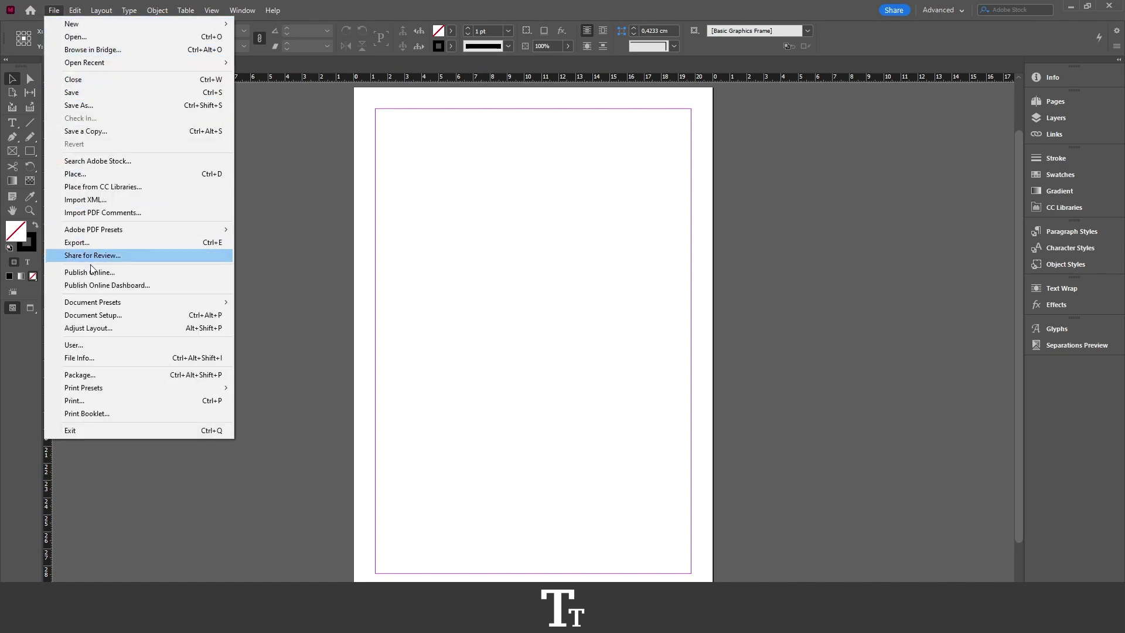
click(154, 314)
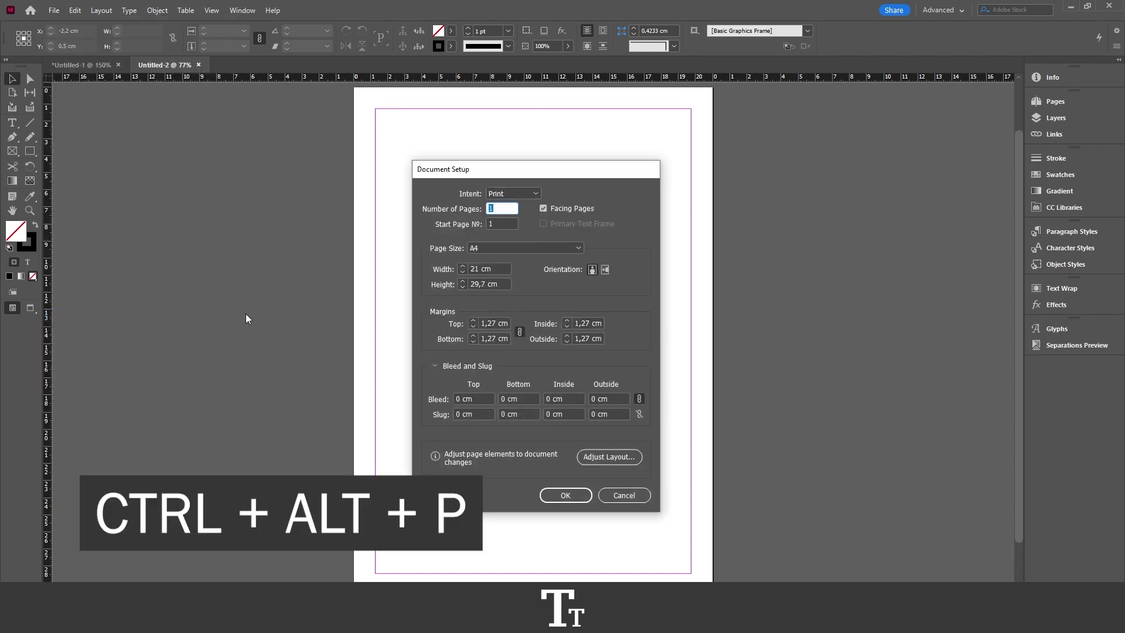
drag(460, 175, 465, 153)
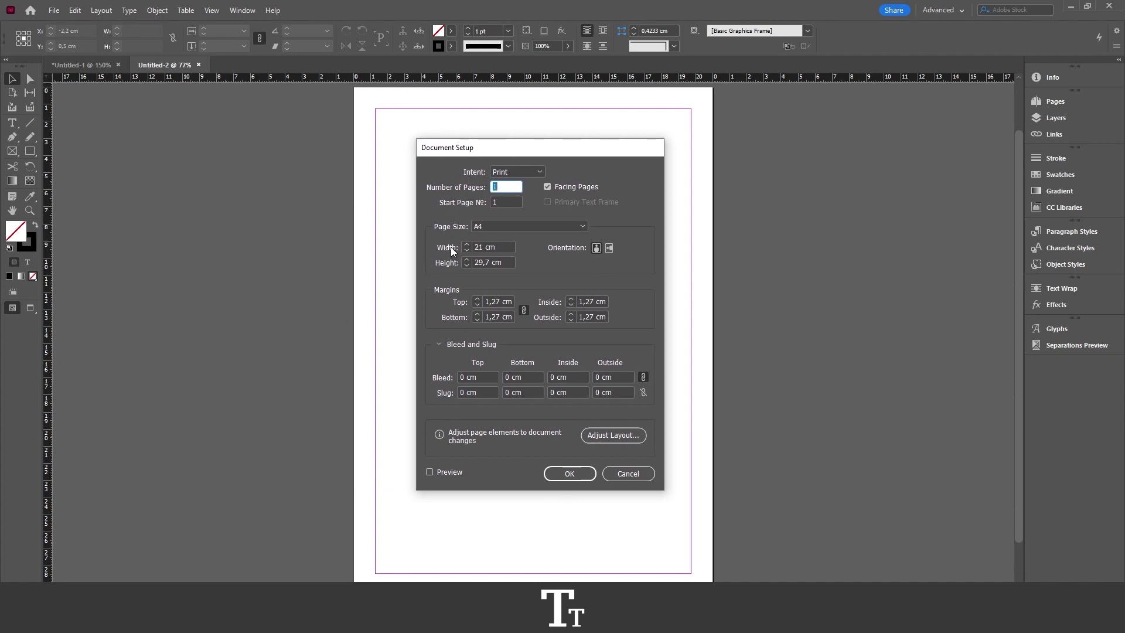
click(496, 247)
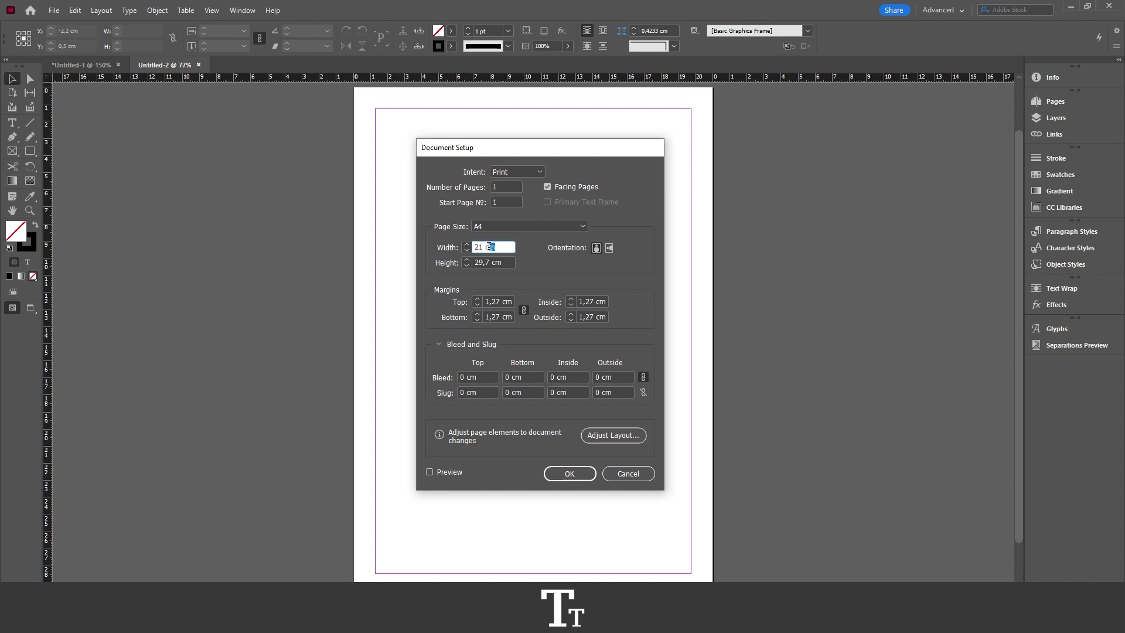
double_click(494, 261)
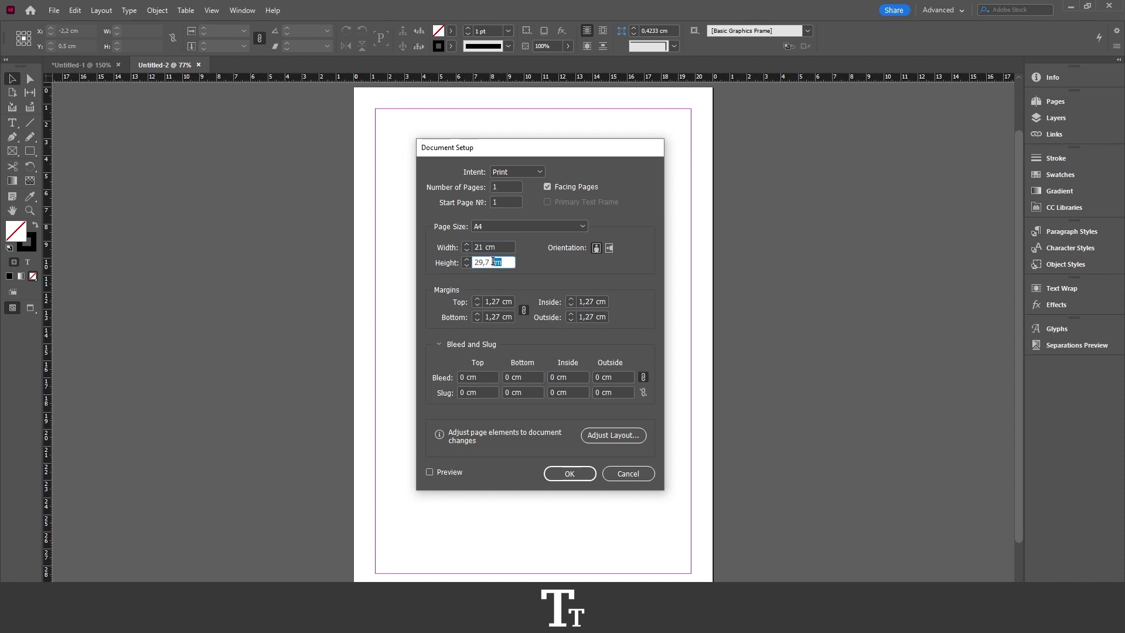
double_click(499, 249)
click(499, 249)
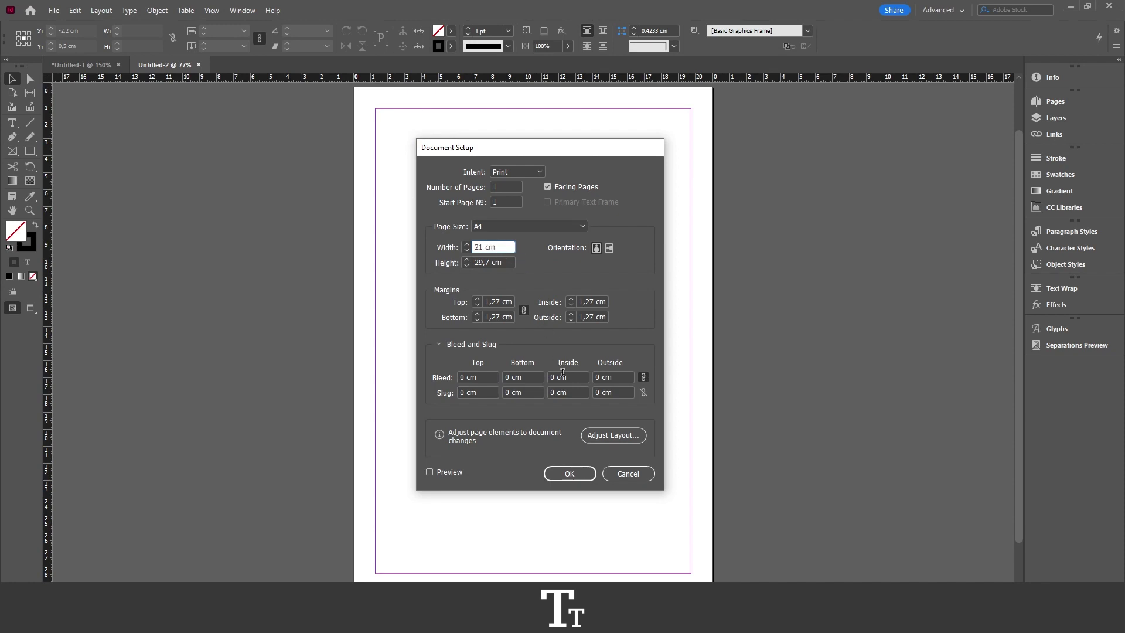
click(587, 471)
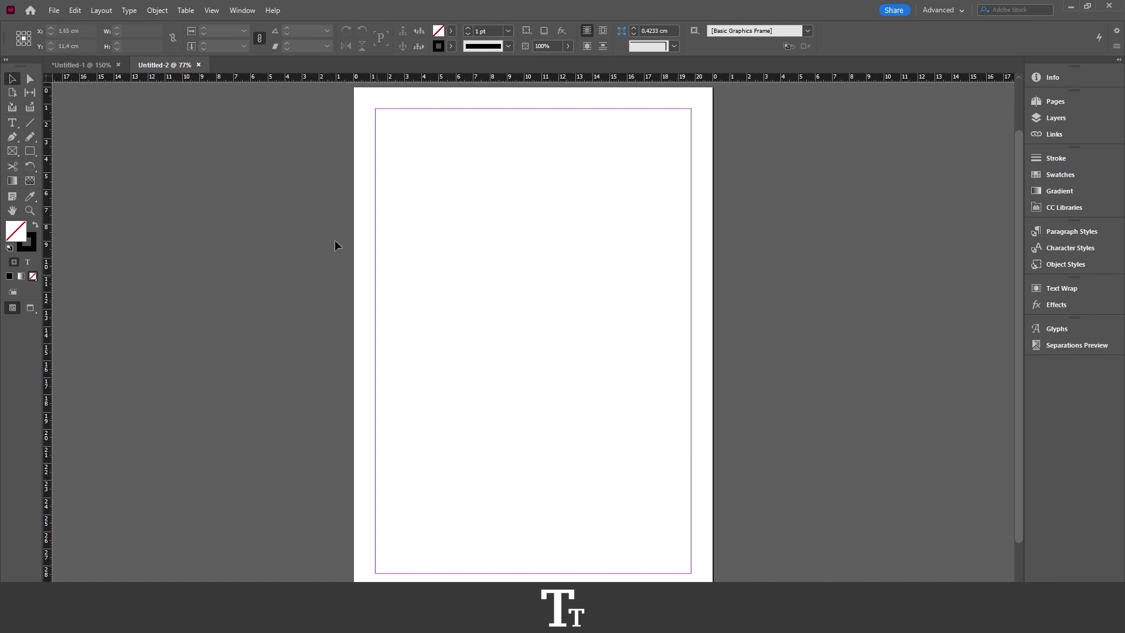
click(75, 12)
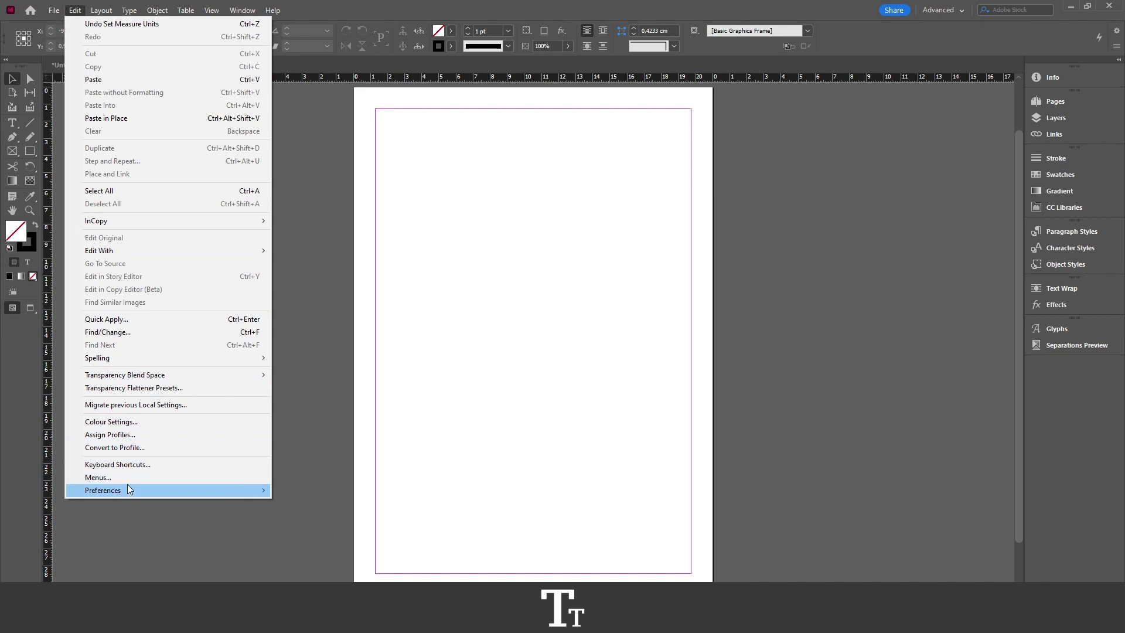
mouse_move(168, 490)
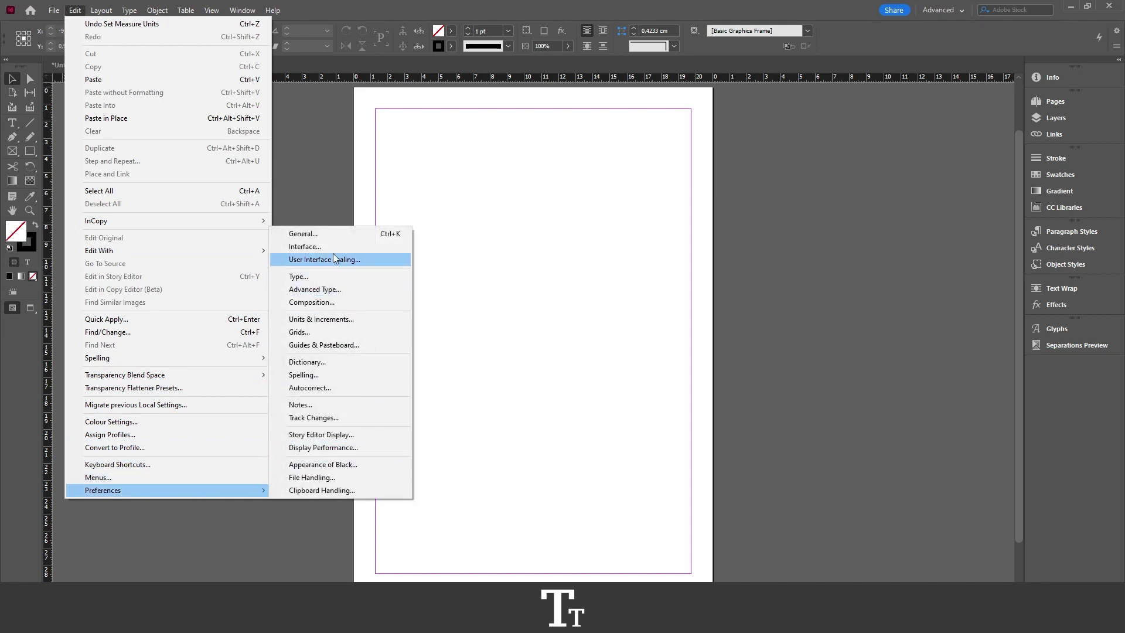
click(332, 320)
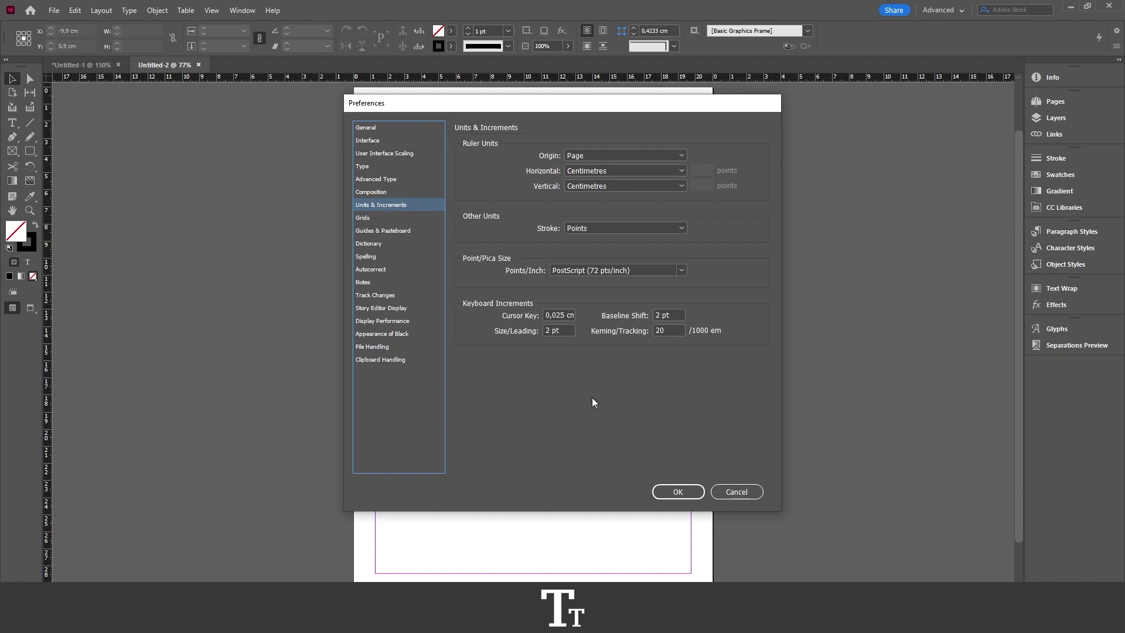
click(723, 492)
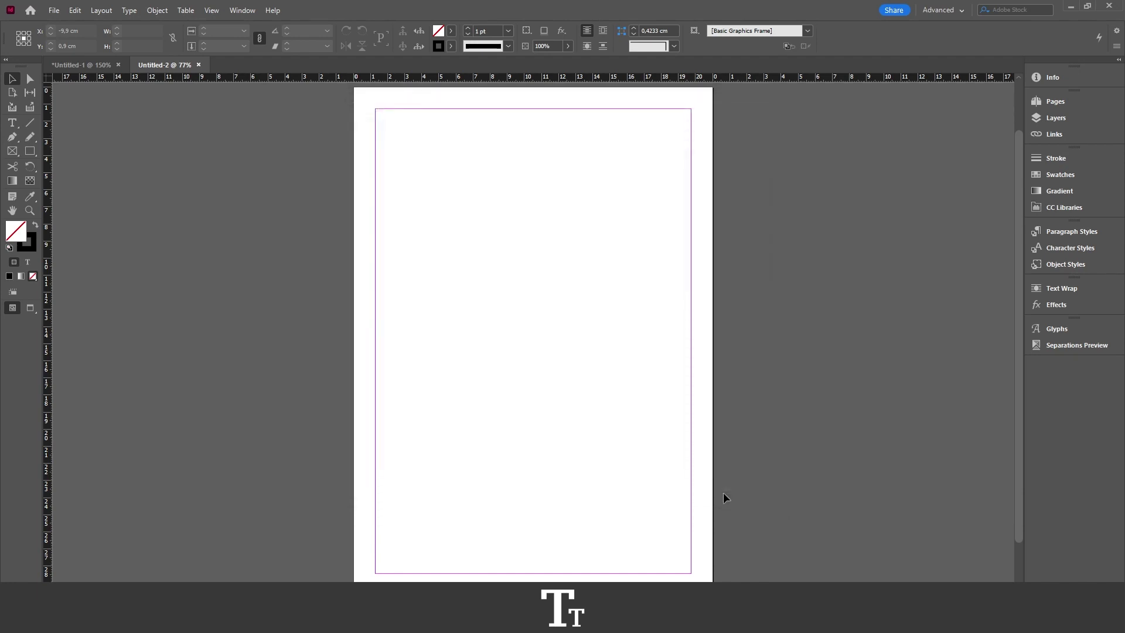
Open Preferences at the Units & Increments page with Ctrl+K and Ctrl+7
key(ctrl+k)
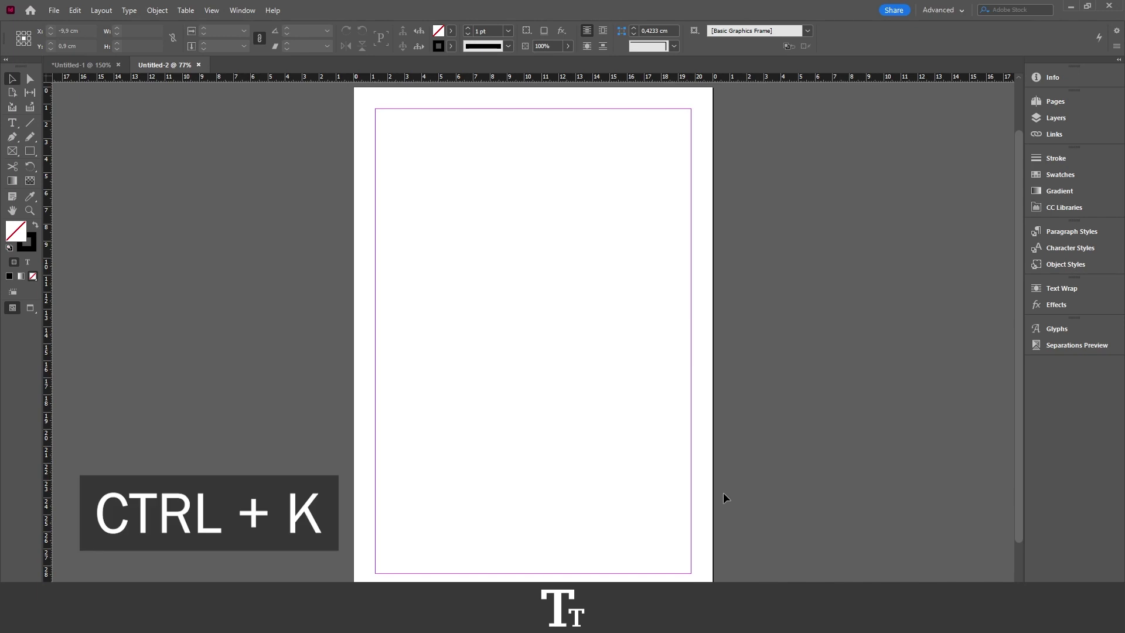
key(ctrl+7)
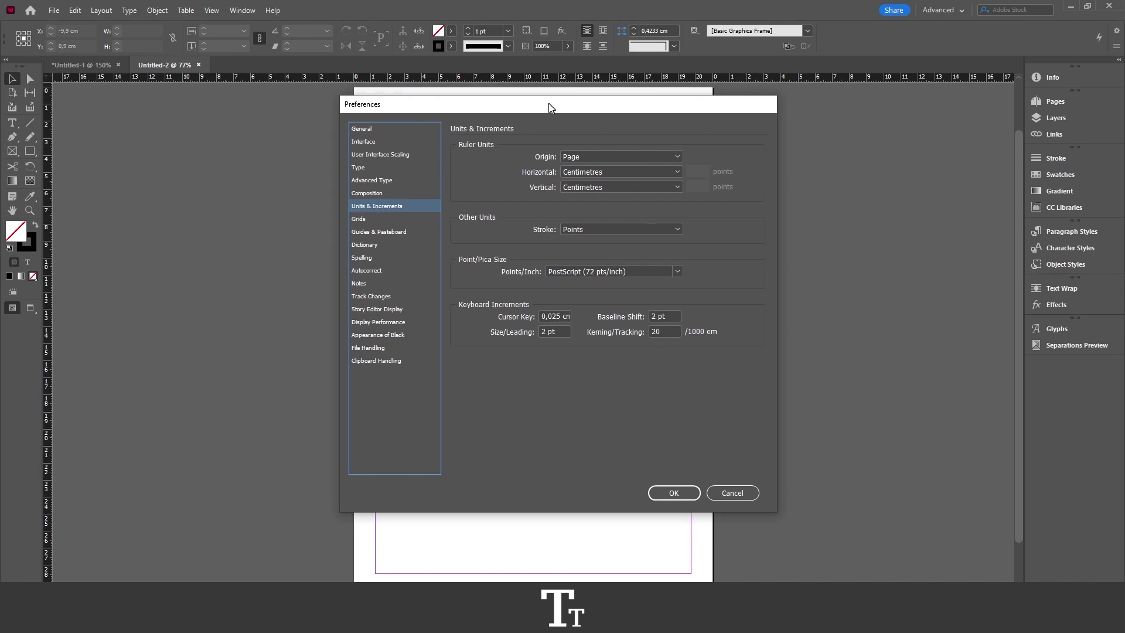
drag(385, 107, 372, 109)
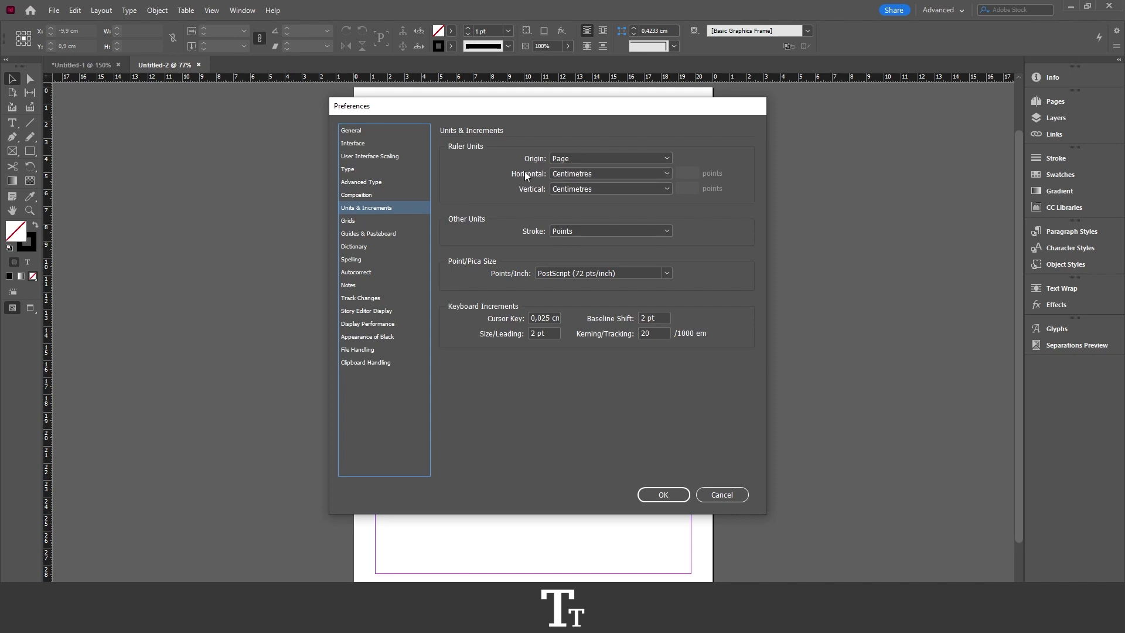
Set Horizontal and Vertical ruler units to Pixels and apply the preferences
click(595, 174)
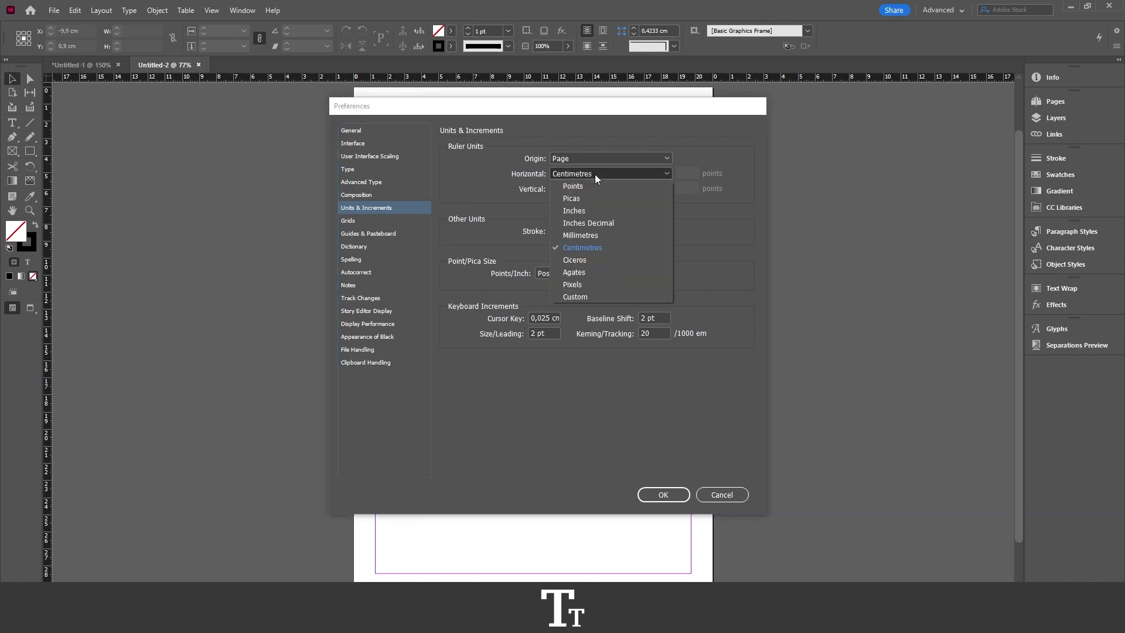
click(588, 285)
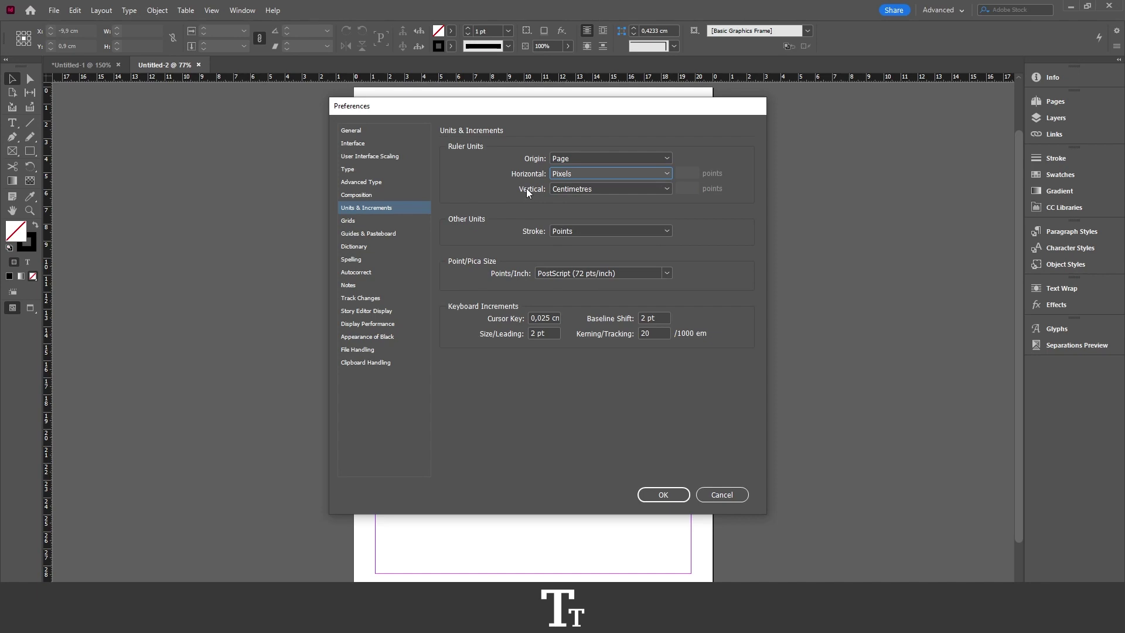
click(567, 189)
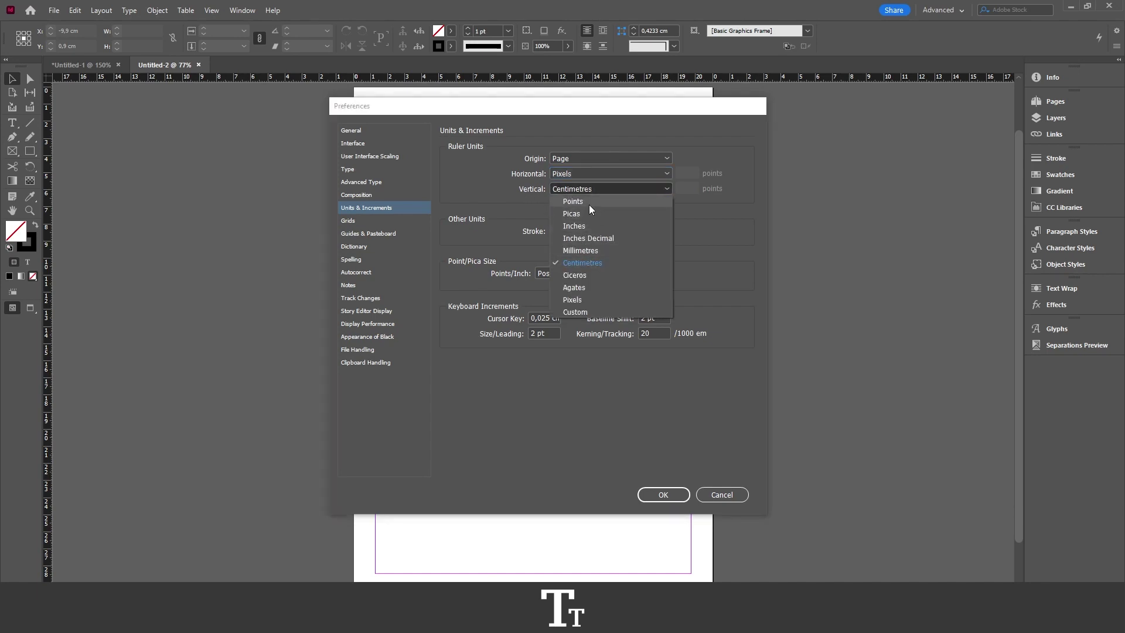
click(580, 300)
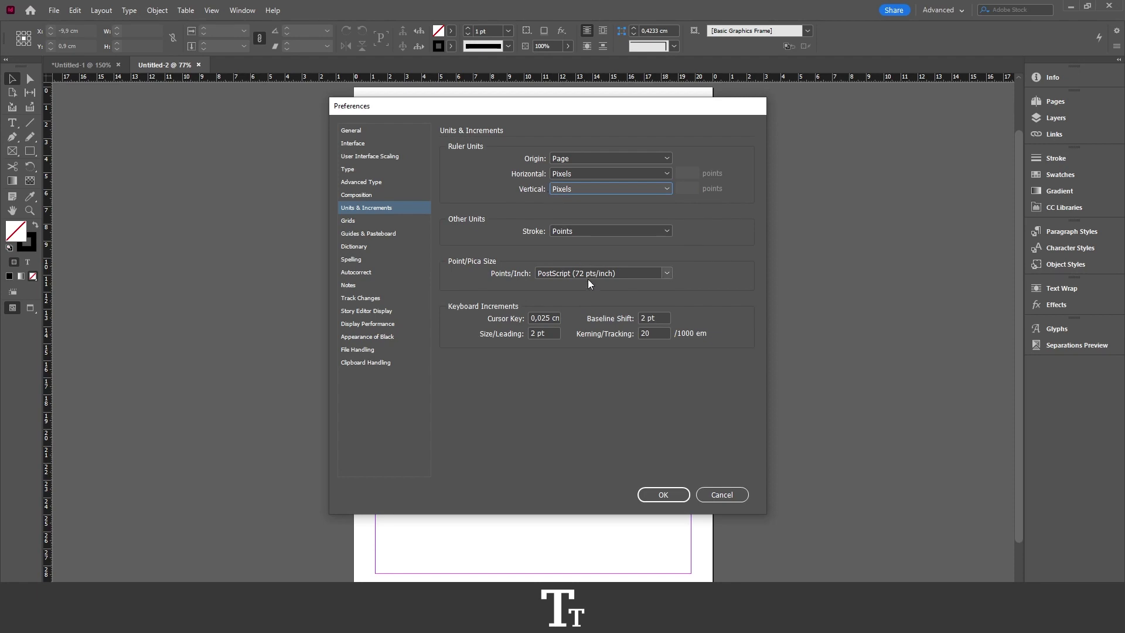
click(654, 494)
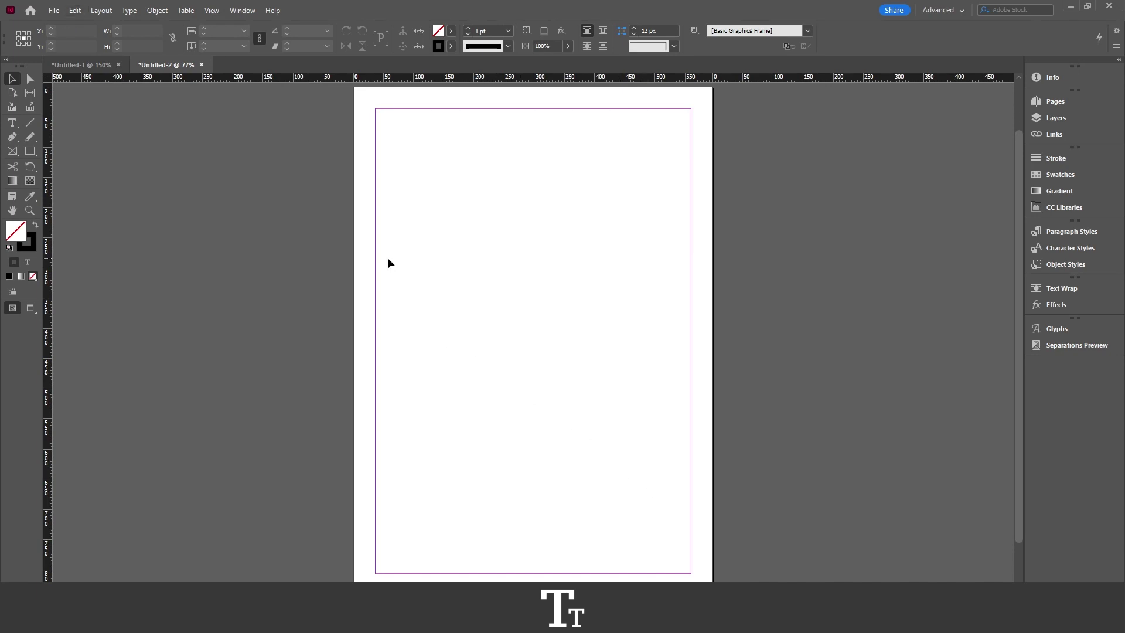
click(52, 12)
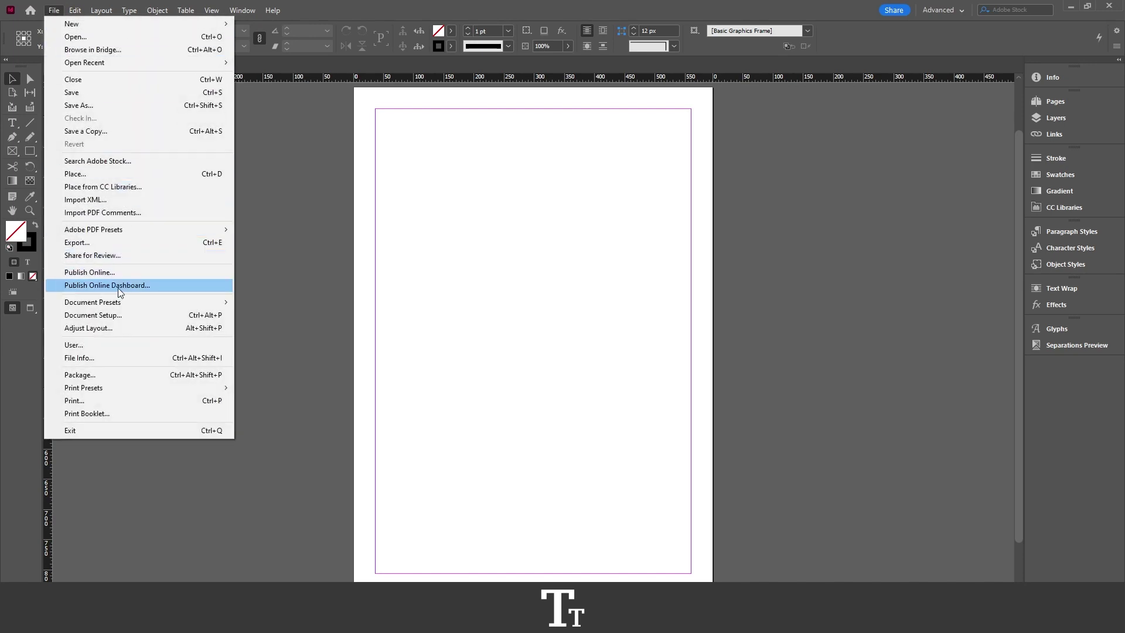
click(116, 315)
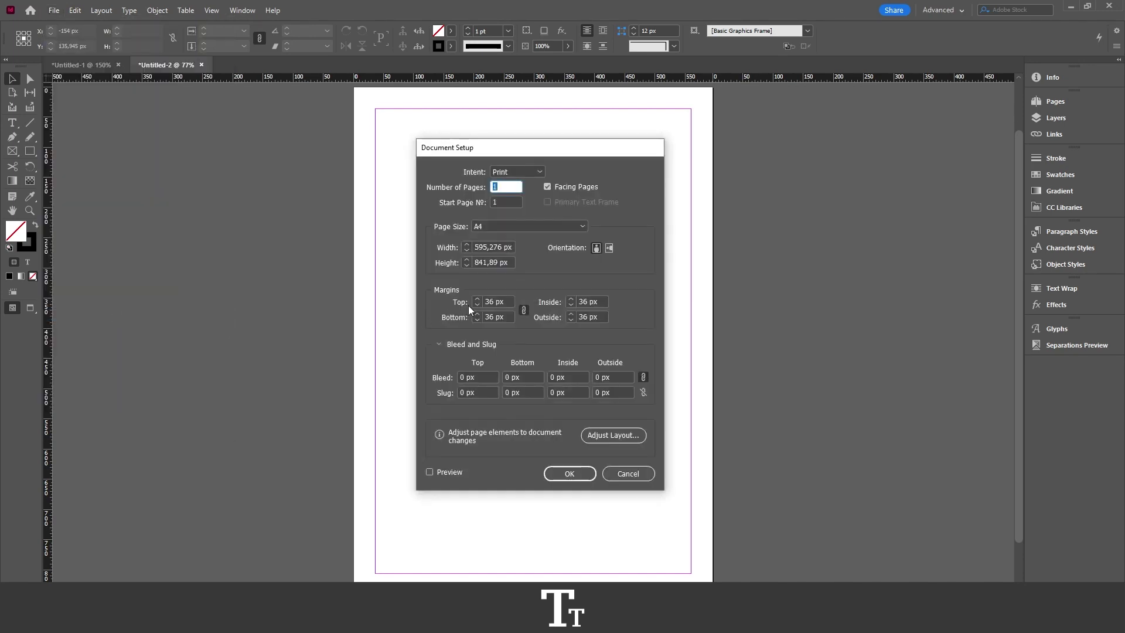
double_click(506, 248)
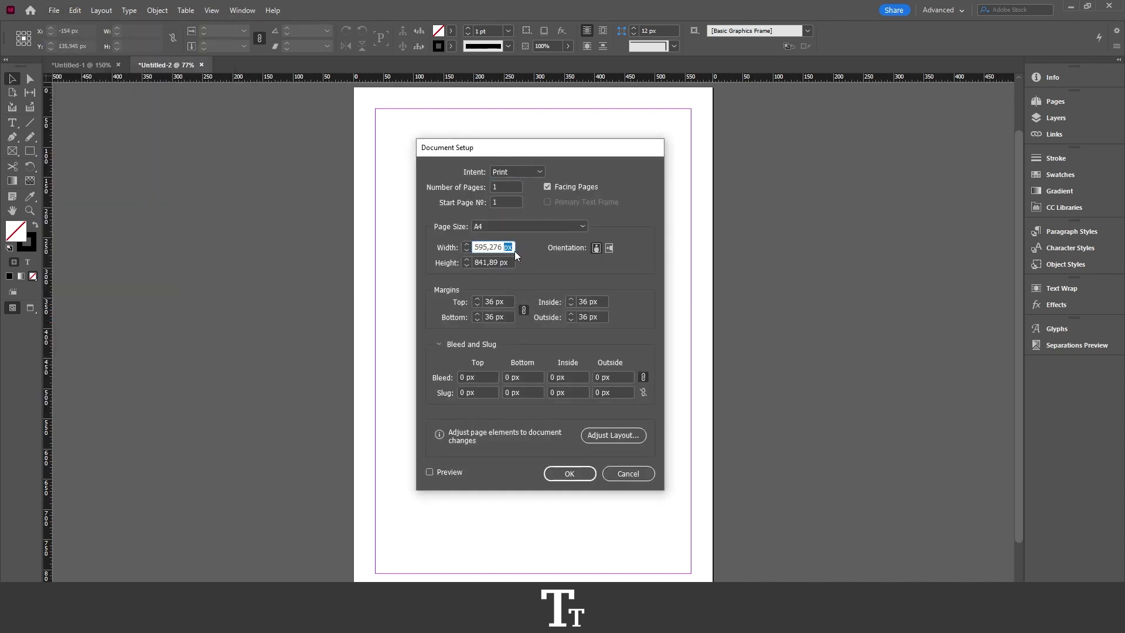
key(Tab)
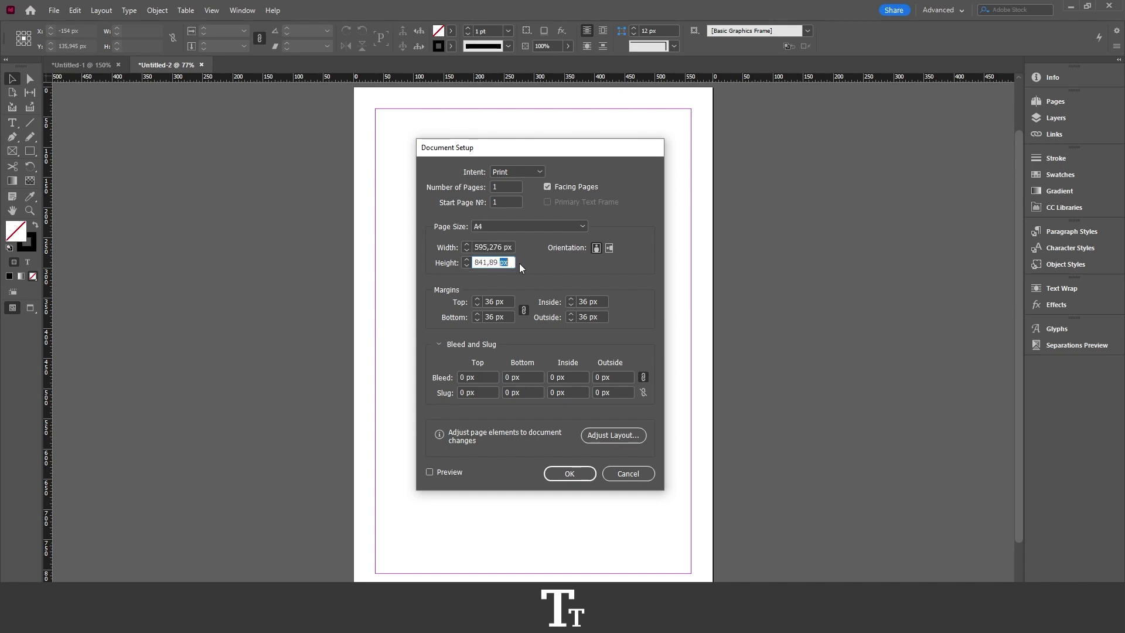
key(Return)
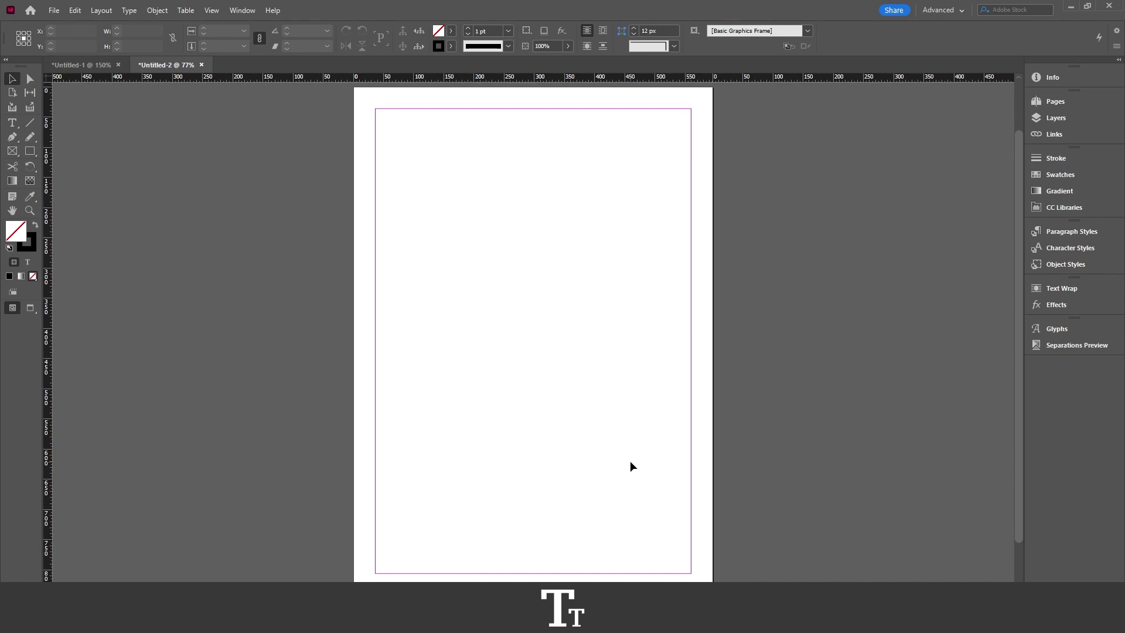